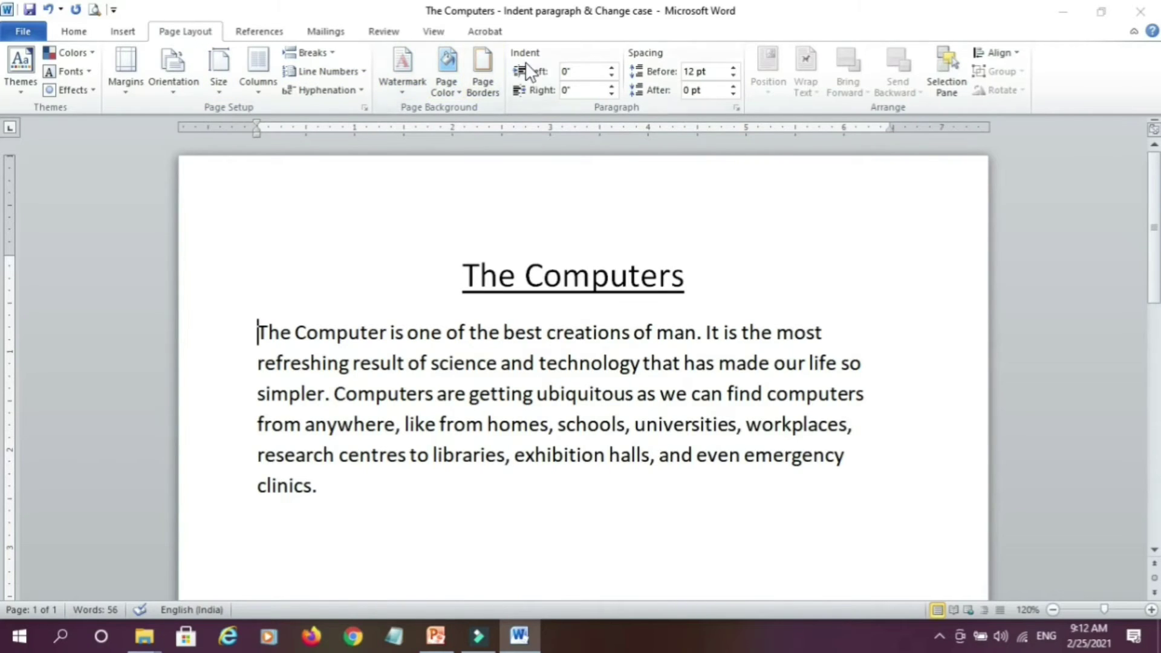
Increase the left indent of the body paragraph under the title to 0.6"
{"action": "left_click", "coordinate": [611, 67]}
{"action": "left_click", "coordinate": [611, 67]}
{"action": "left_click", "coordinate": [610, 67]}
{"action": "left_click", "coordinate": [610, 67]}
{"action": "left_click", "coordinate": [610, 66]}
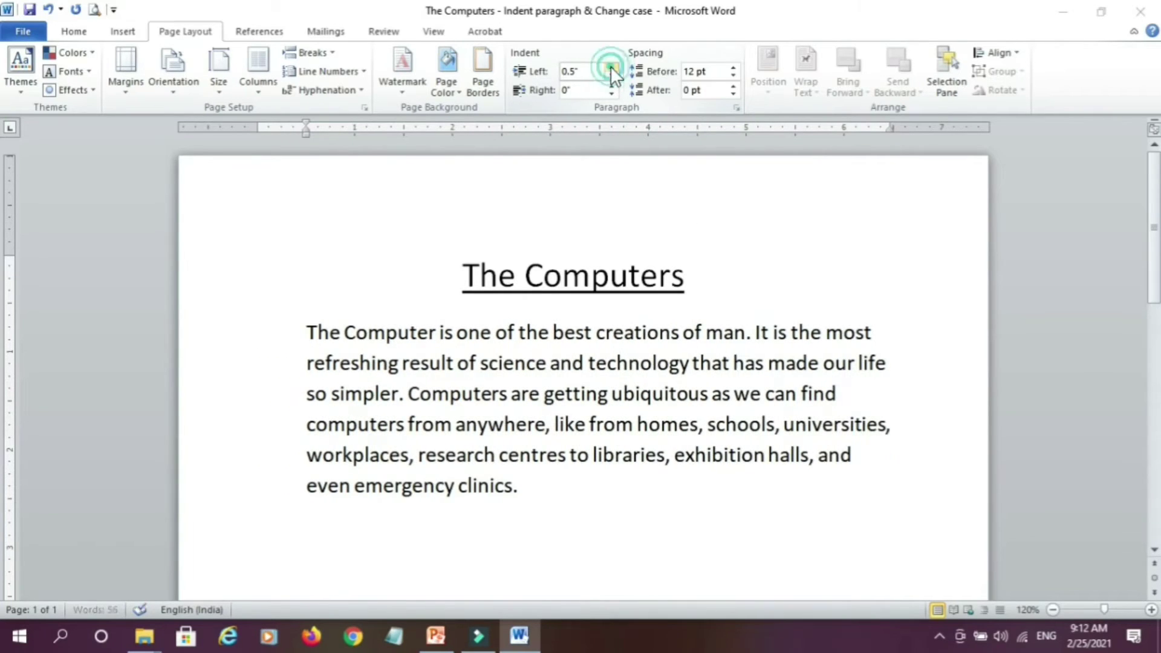
{"action": "left_click", "coordinate": [610, 67]}
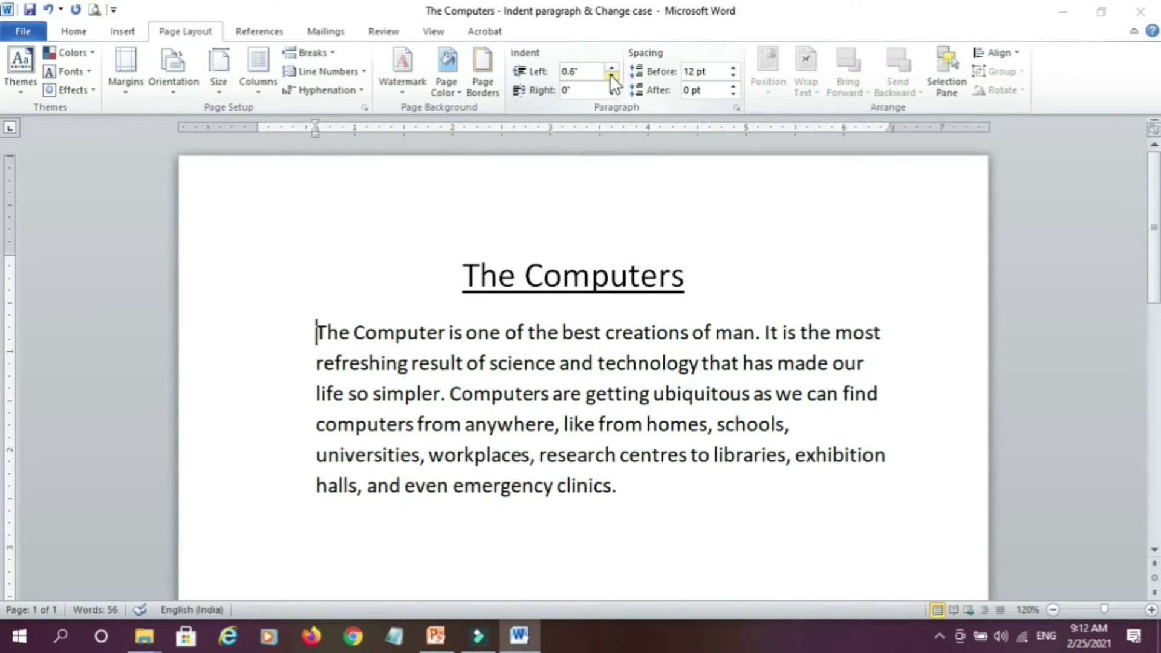
Bring the body paragraph's left indent back to 0"
{"action": "left_click", "coordinate": [609, 75]}
{"action": "left_click", "coordinate": [610, 75]}
{"action": "left_click", "coordinate": [610, 75]}
{"action": "left_click", "coordinate": [610, 75]}
{"action": "left_click", "coordinate": [610, 75]}
{"action": "left_click", "coordinate": [610, 74]}
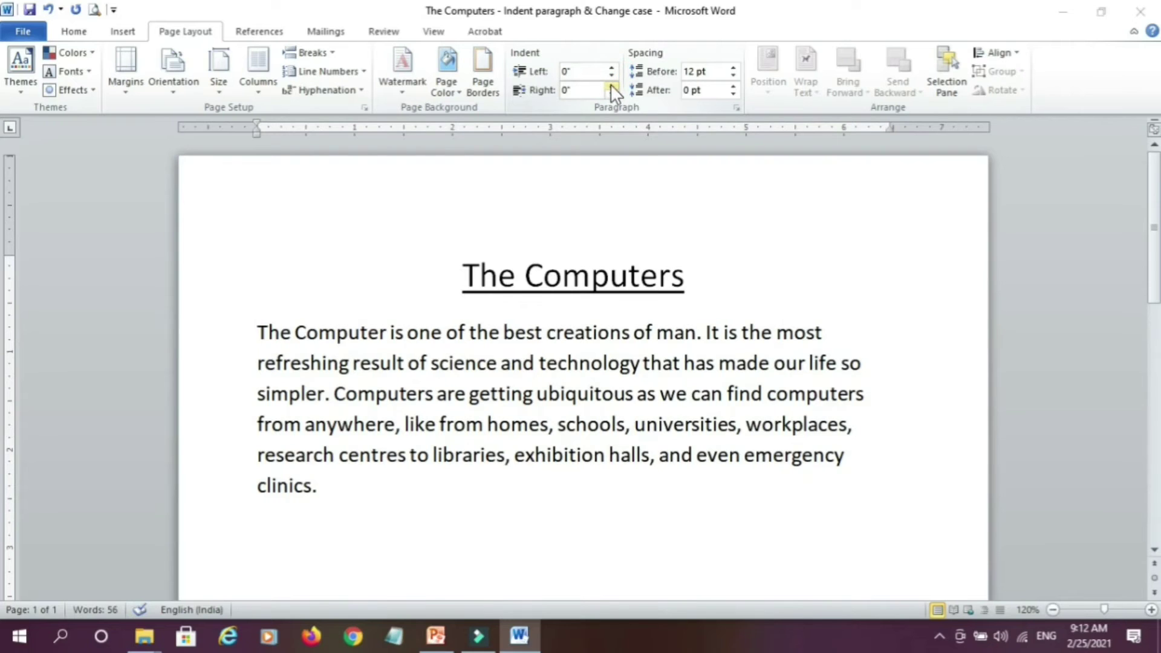
Increase the right indent of the body paragraph to 0.8"
{"action": "left_click", "coordinate": [610, 84]}
{"action": "left_click", "coordinate": [611, 85]}
{"action": "left_click", "coordinate": [611, 84]}
{"action": "left_click", "coordinate": [611, 85]}
{"action": "left_click", "coordinate": [611, 84]}
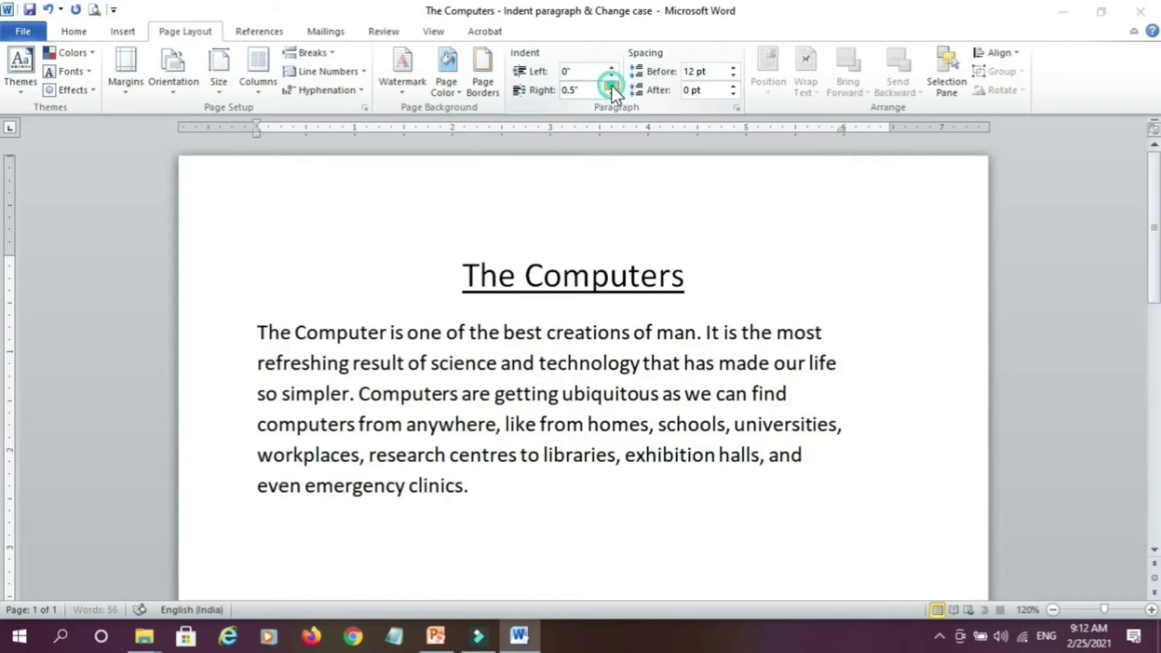
{"action": "left_click", "coordinate": [611, 84]}
{"action": "left_click", "coordinate": [611, 85]}
{"action": "left_click", "coordinate": [611, 85]}
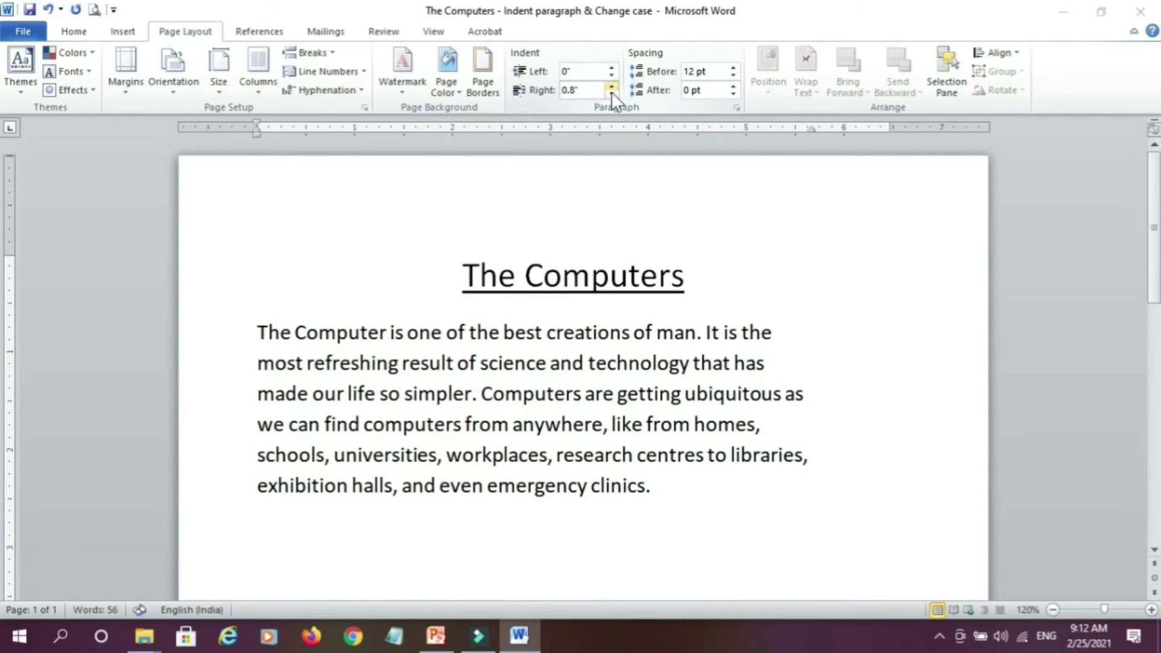
Bring the body paragraph's right indent back to 0"
{"action": "left_click", "coordinate": [612, 95]}
{"action": "left_click", "coordinate": [611, 94]}
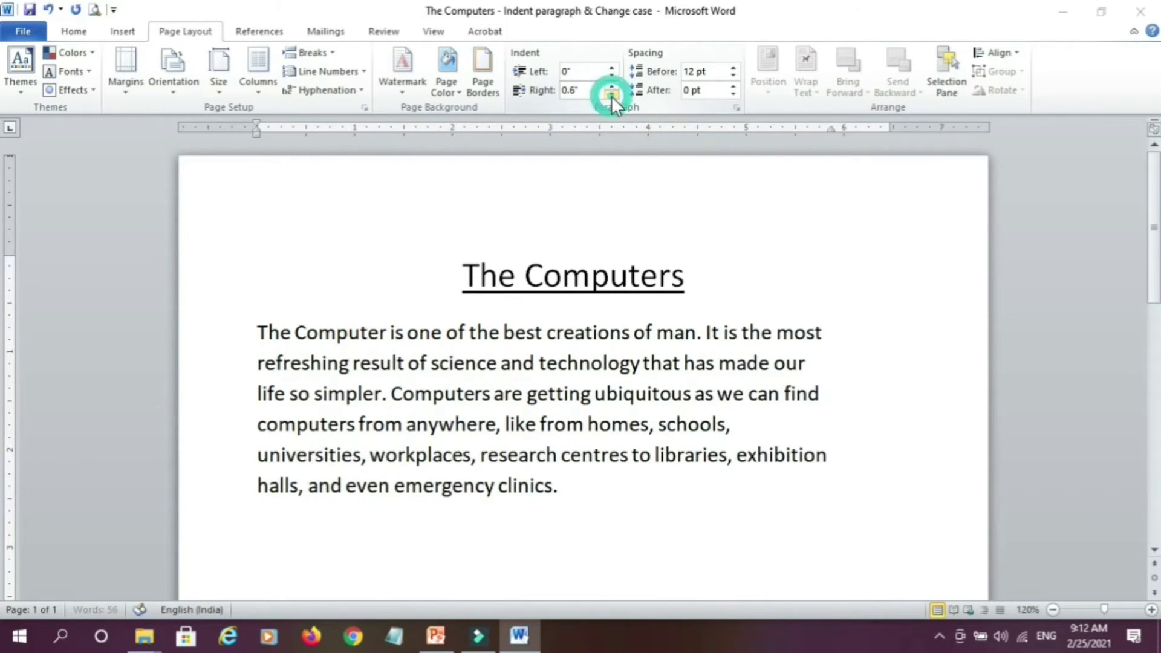
{"action": "left_click", "coordinate": [611, 94]}
{"action": "left_click", "coordinate": [612, 94]}
{"action": "left_click", "coordinate": [611, 95]}
{"action": "left_click", "coordinate": [612, 94]}
{"action": "left_click", "coordinate": [611, 94]}
{"action": "left_click", "coordinate": [611, 95]}
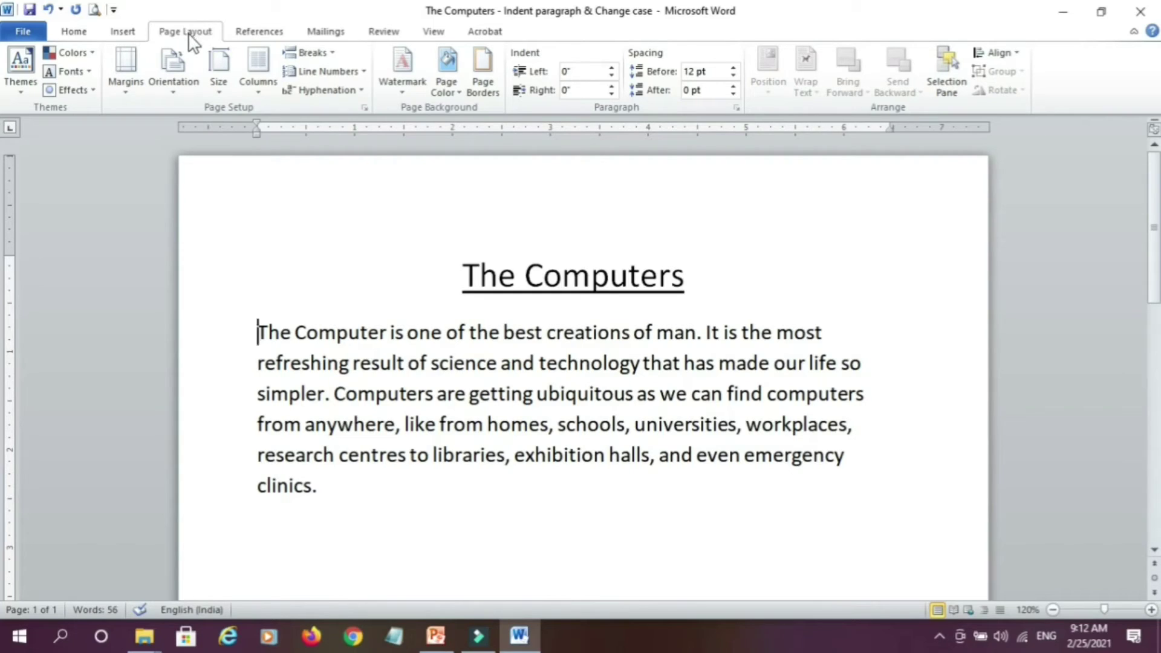
Set the page color to standard green and view the Standard palette among the additional page colors
{"action": "left_click", "coordinate": [456, 88]}
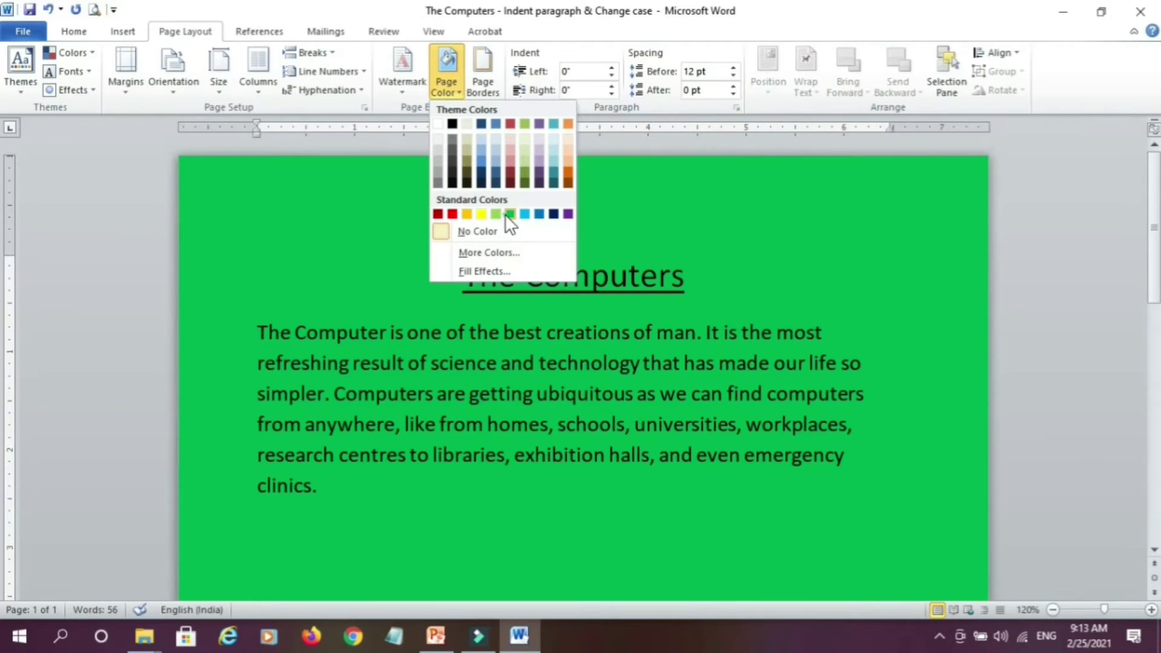
{"action": "left_click", "coordinate": [509, 214]}
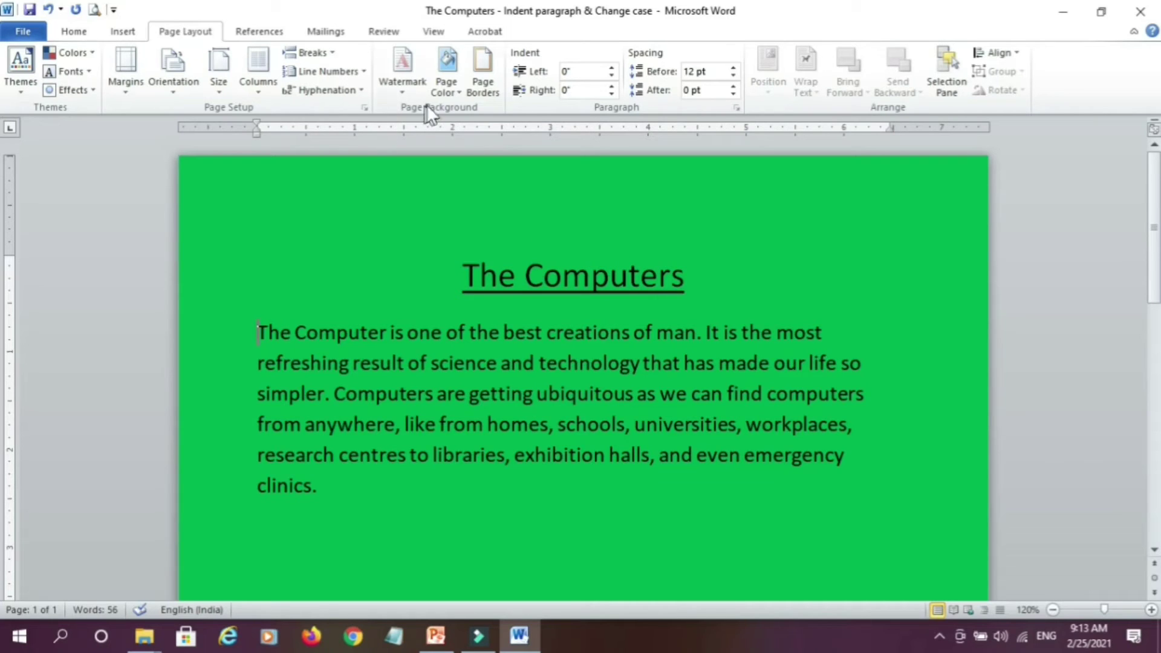
{"action": "left_click", "coordinate": [455, 91]}
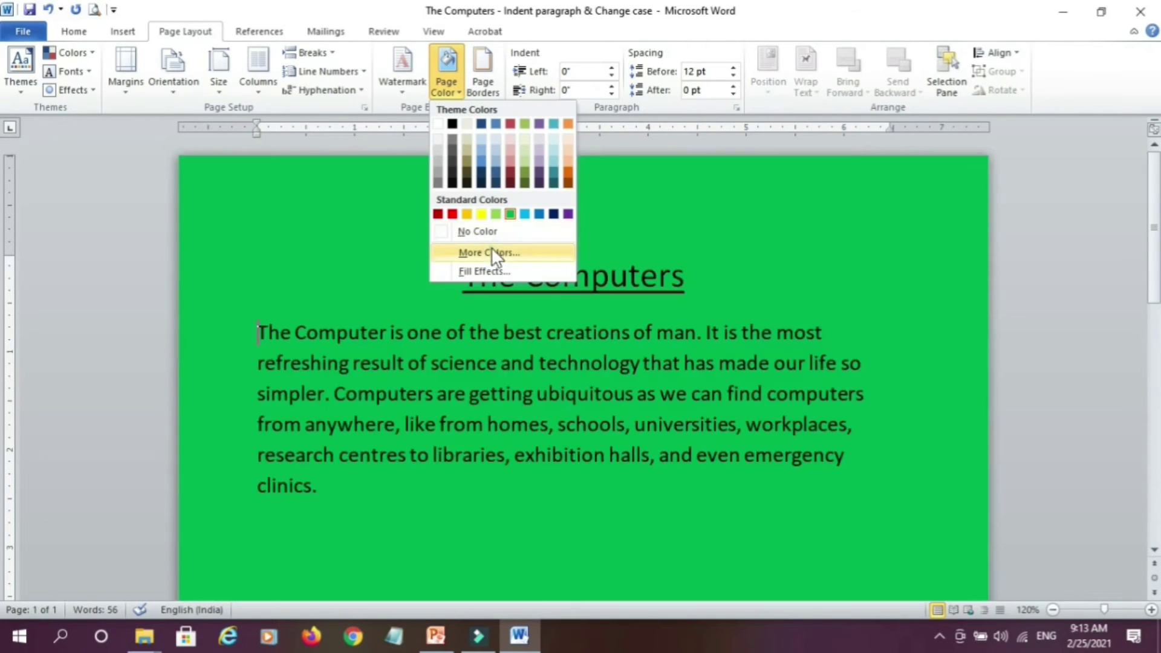
{"action": "left_click", "coordinate": [490, 252]}
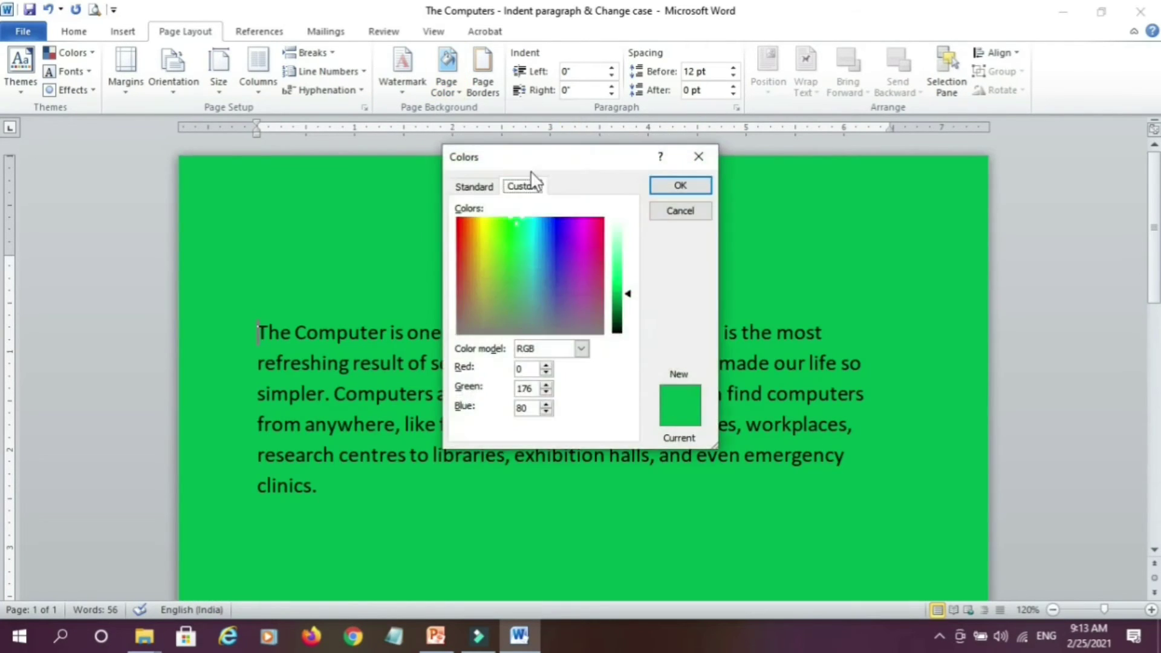
{"action": "left_click", "coordinate": [474, 186]}
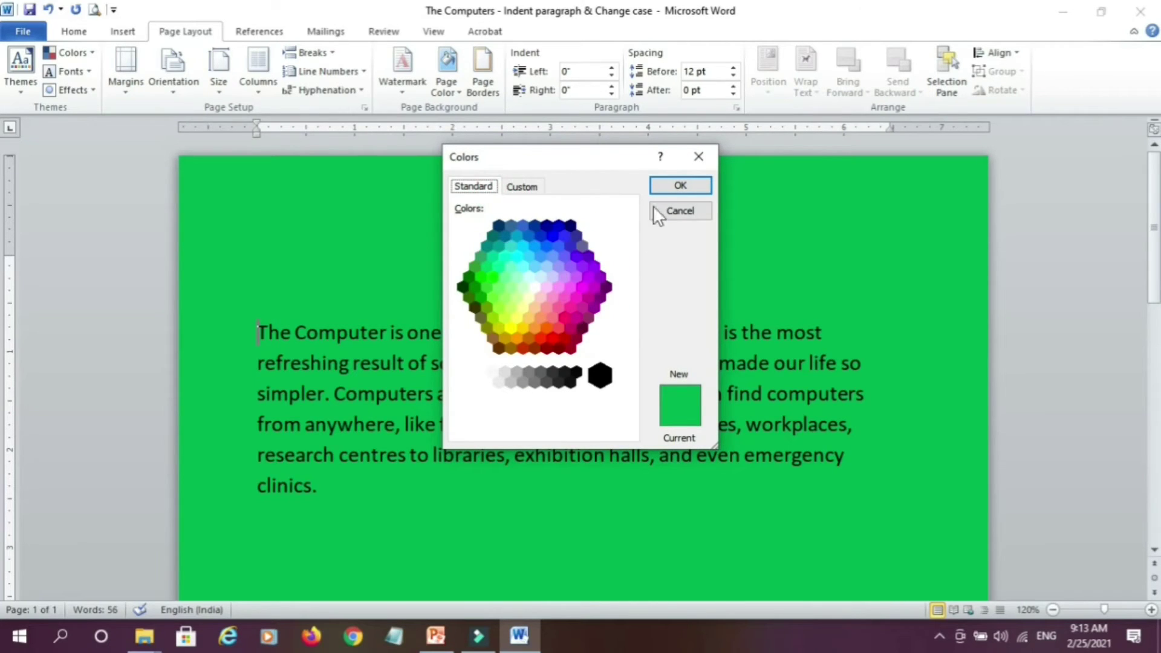
{"action": "left_click", "coordinate": [669, 212]}
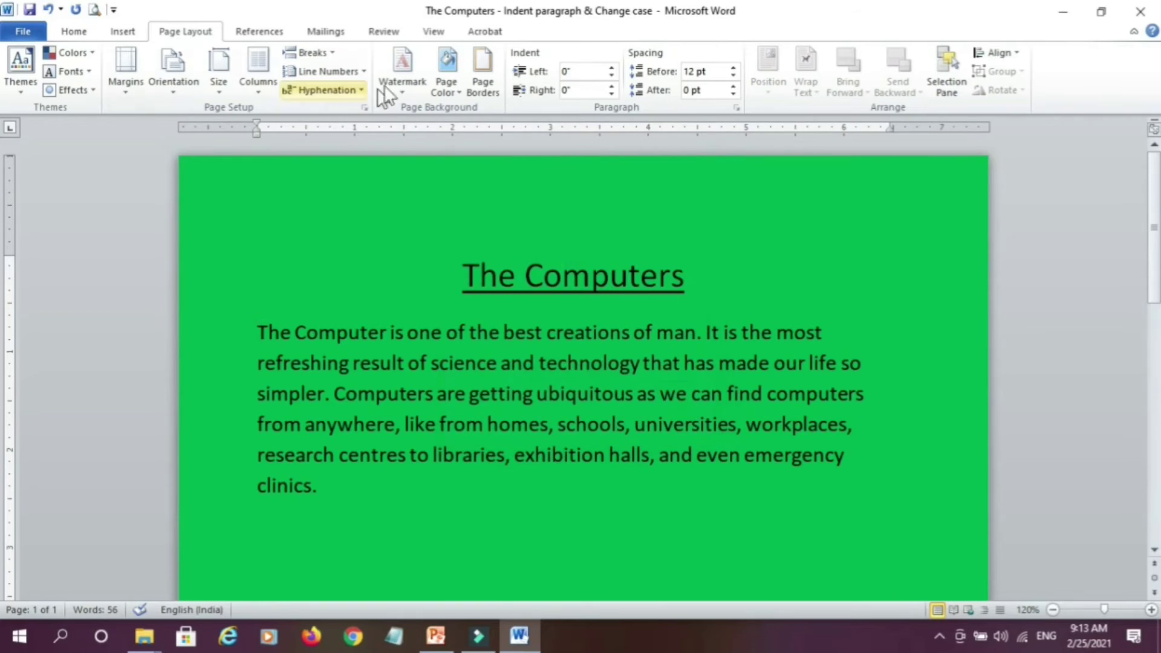
Look through the texture, pattern and picture fill effects and apply the Water droplets texture as the page background
{"action": "left_click", "coordinate": [455, 87]}
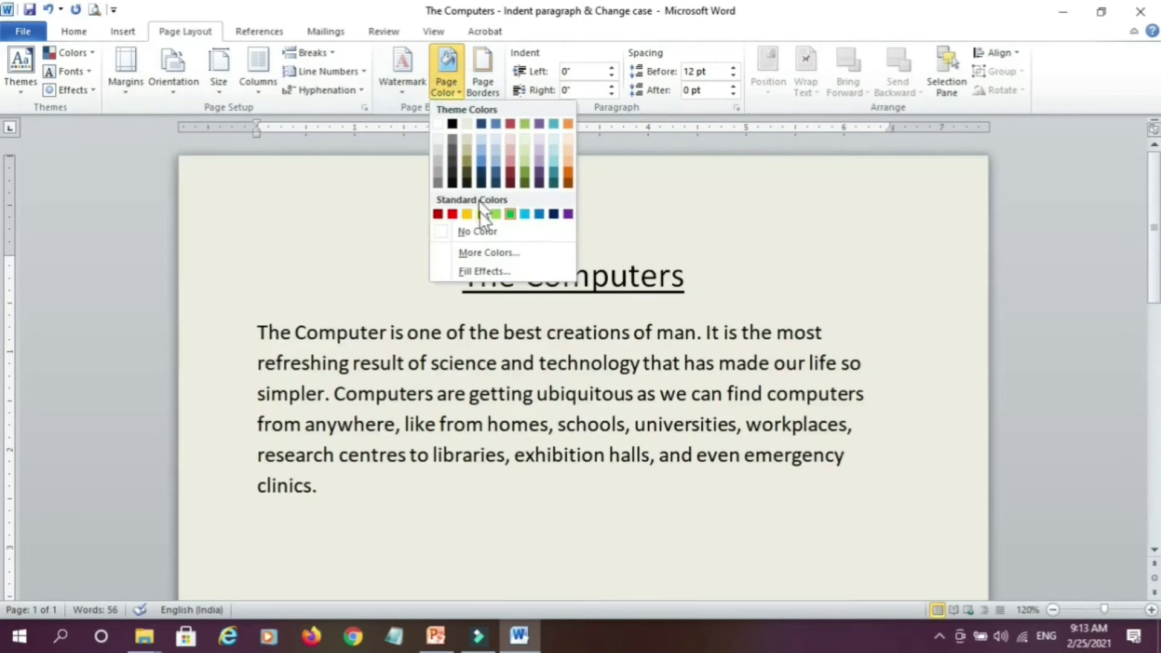
{"action": "left_click", "coordinate": [481, 270]}
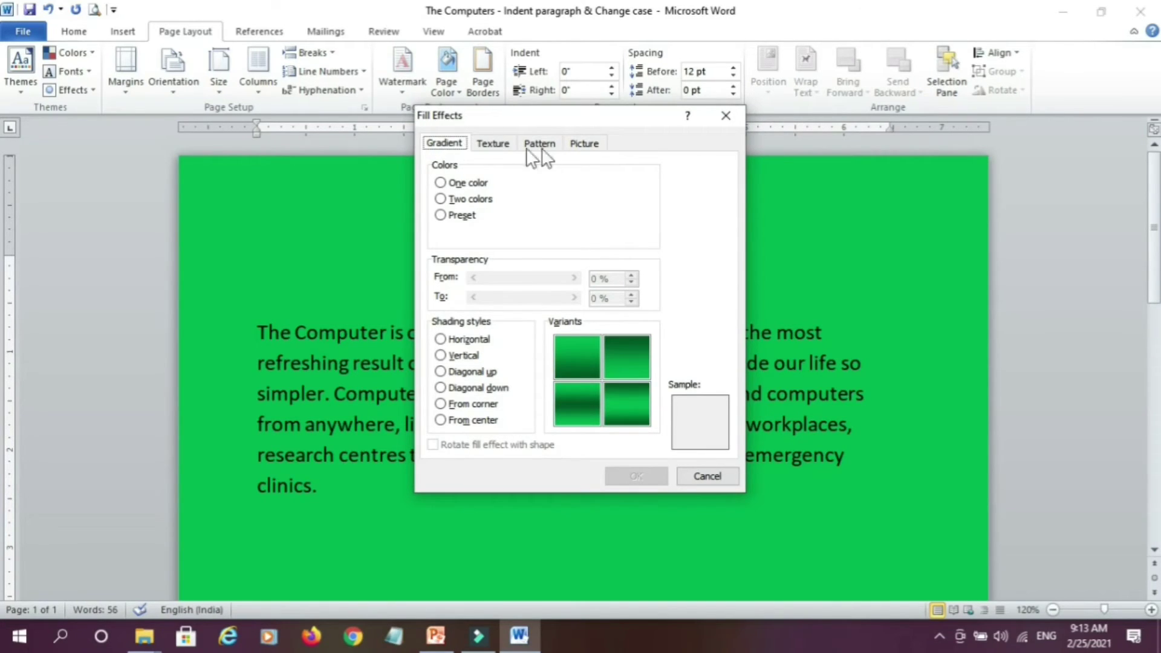
{"action": "left_click", "coordinate": [502, 146]}
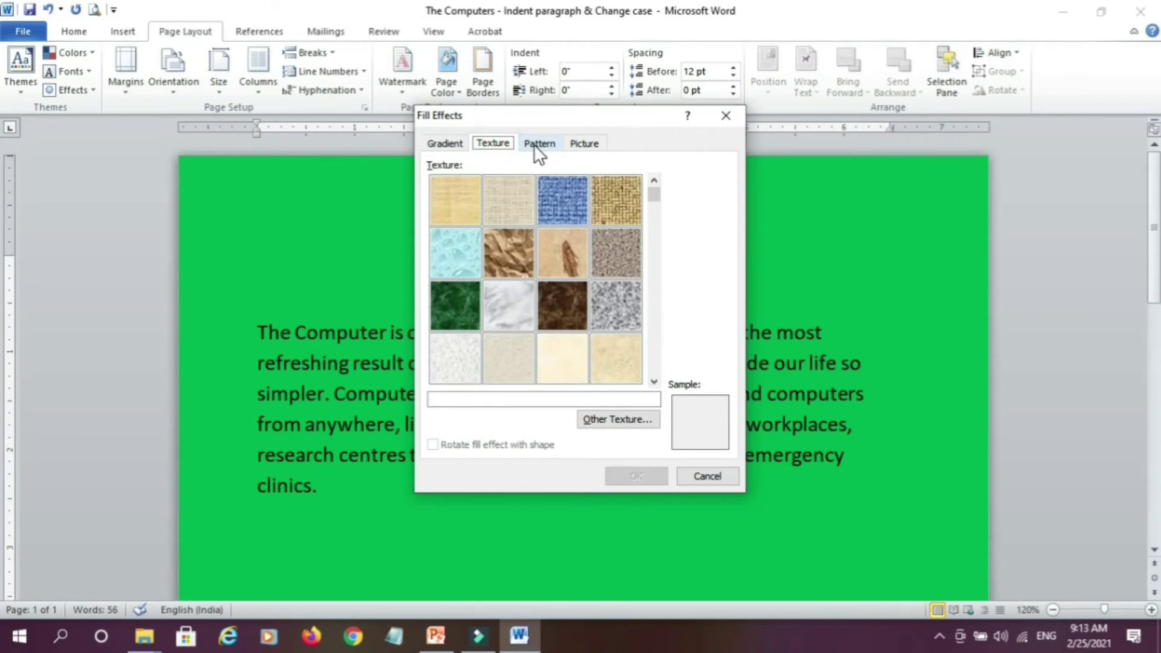
{"action": "left_click", "coordinate": [535, 145]}
{"action": "left_click", "coordinate": [577, 145]}
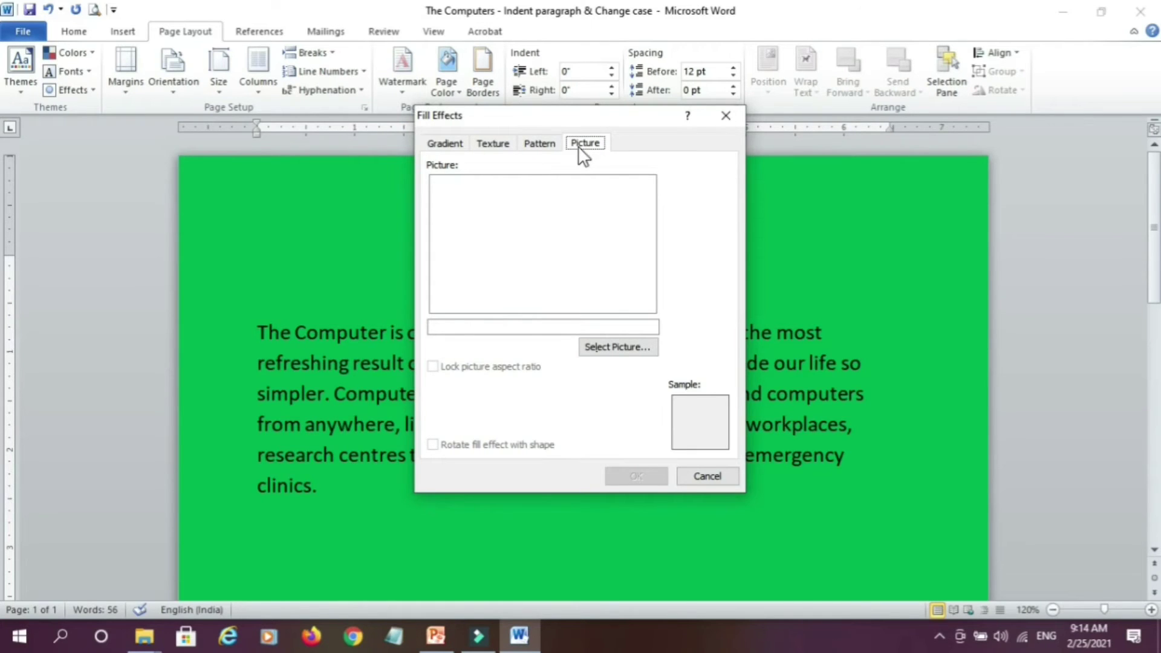
{"action": "left_click", "coordinate": [486, 145]}
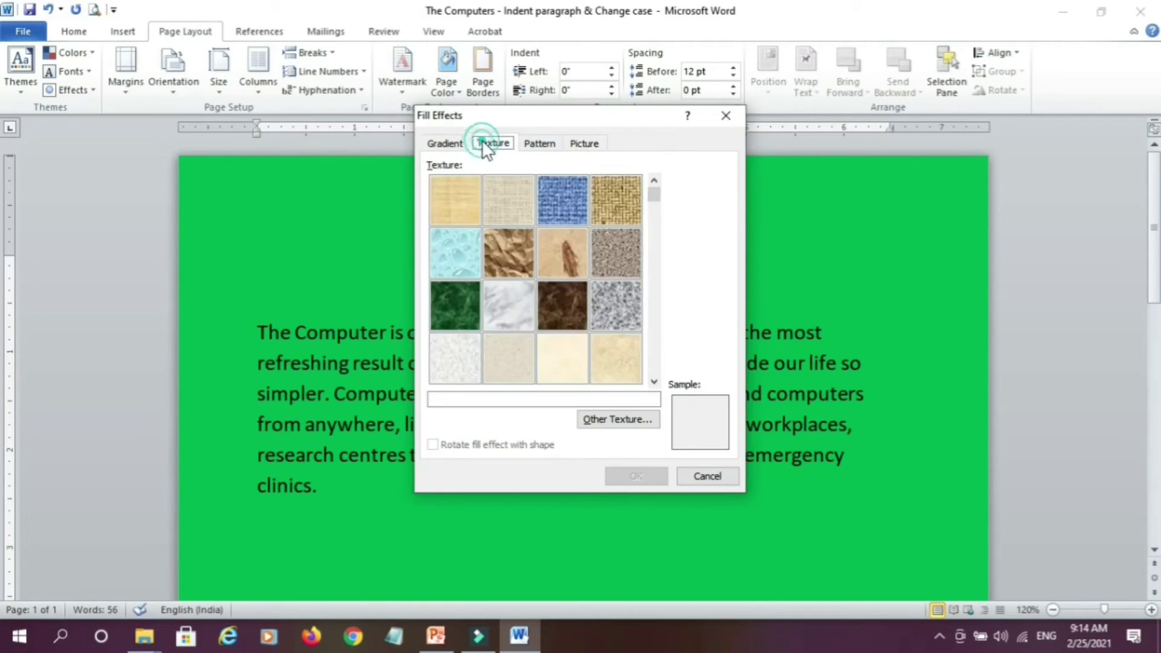
{"action": "left_click", "coordinate": [455, 252]}
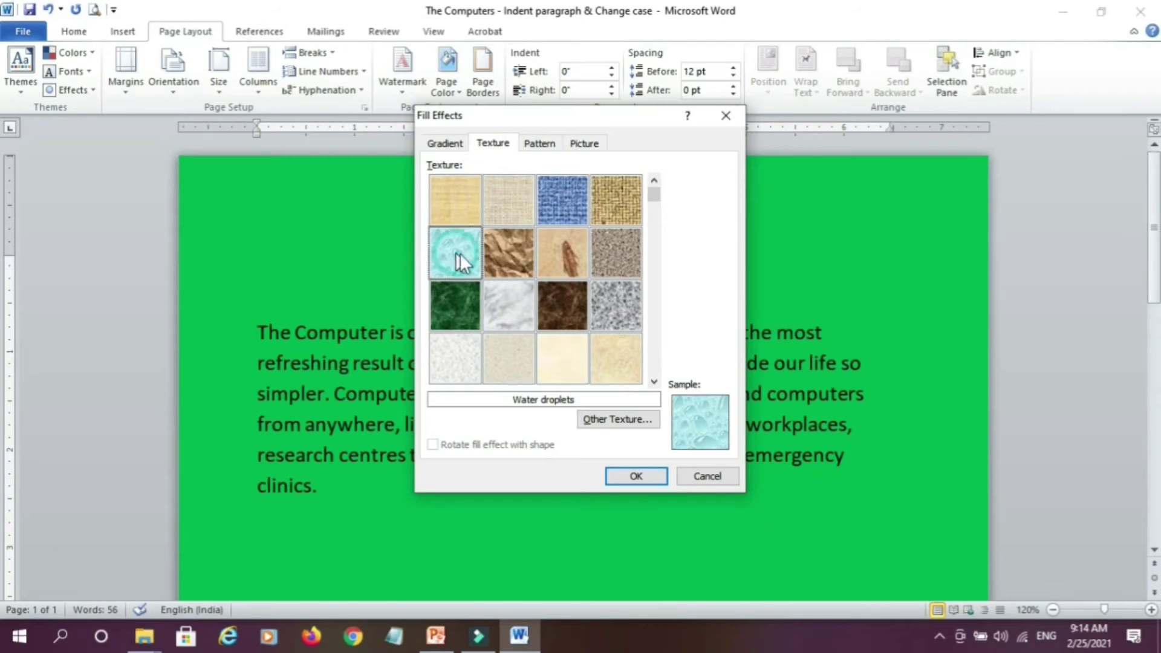
{"action": "left_click", "coordinate": [628, 474]}
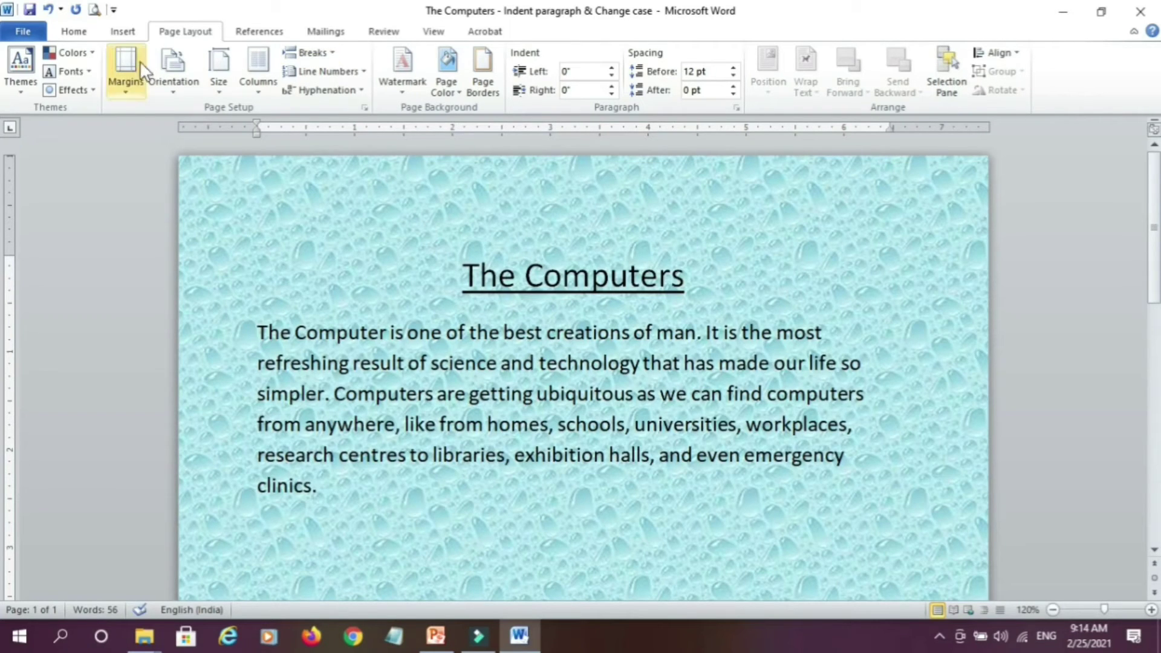
Select the paragraph's first sentence, "The Computer is one of the best creations of man.", and apply Sentence case
{"action": "left_click", "coordinate": [71, 32]}
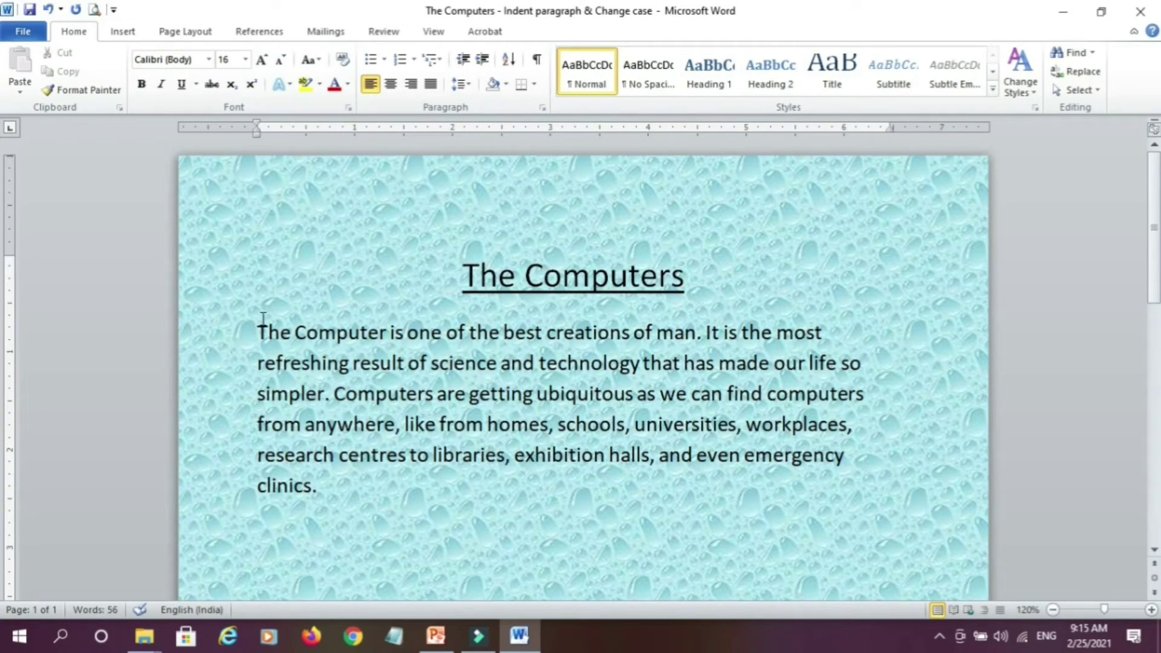
{"action": "left_click_drag", "start_coordinate": [259, 332], "coordinate": [710, 343]}
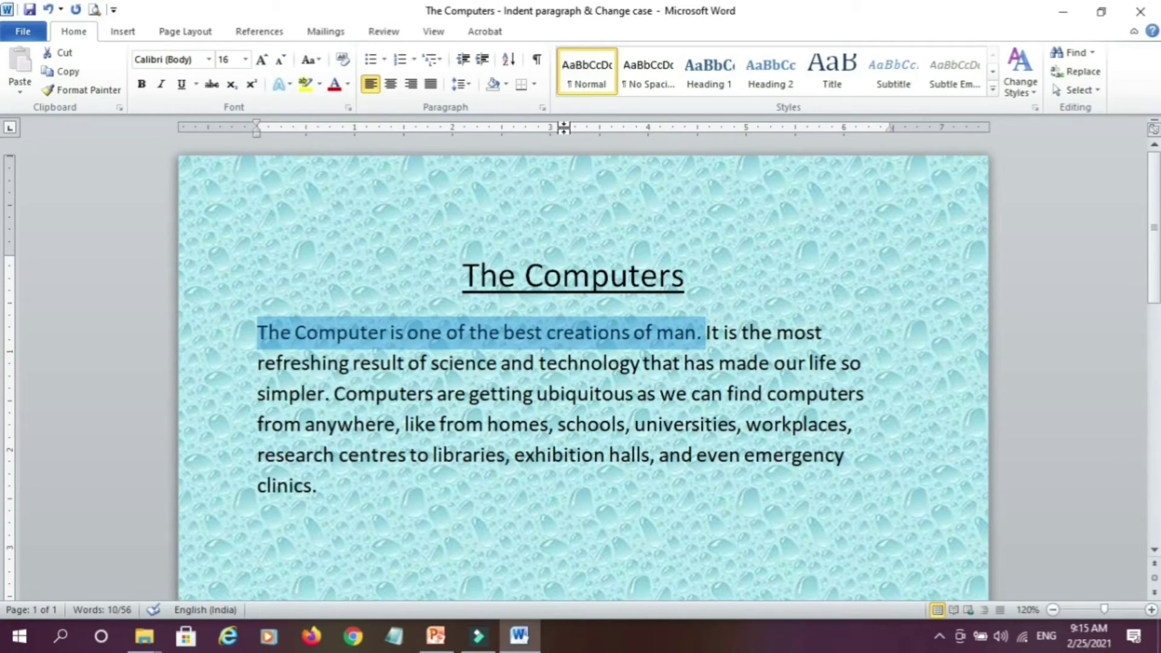
{"action": "left_click", "coordinate": [315, 56]}
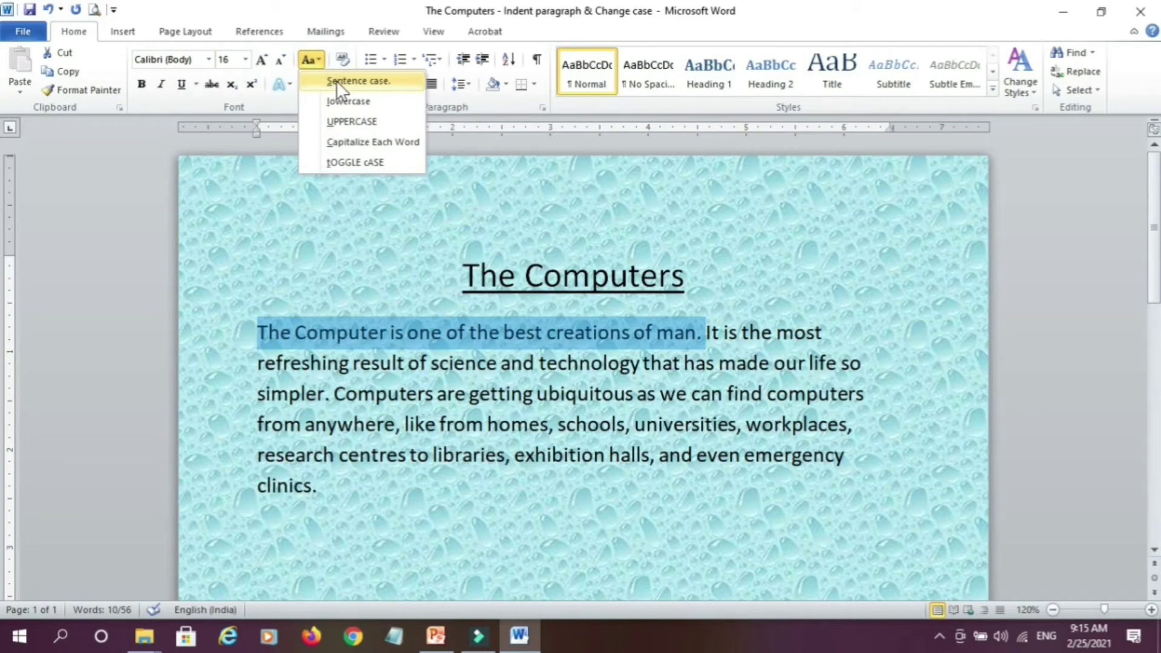
{"action": "left_click", "coordinate": [336, 81]}
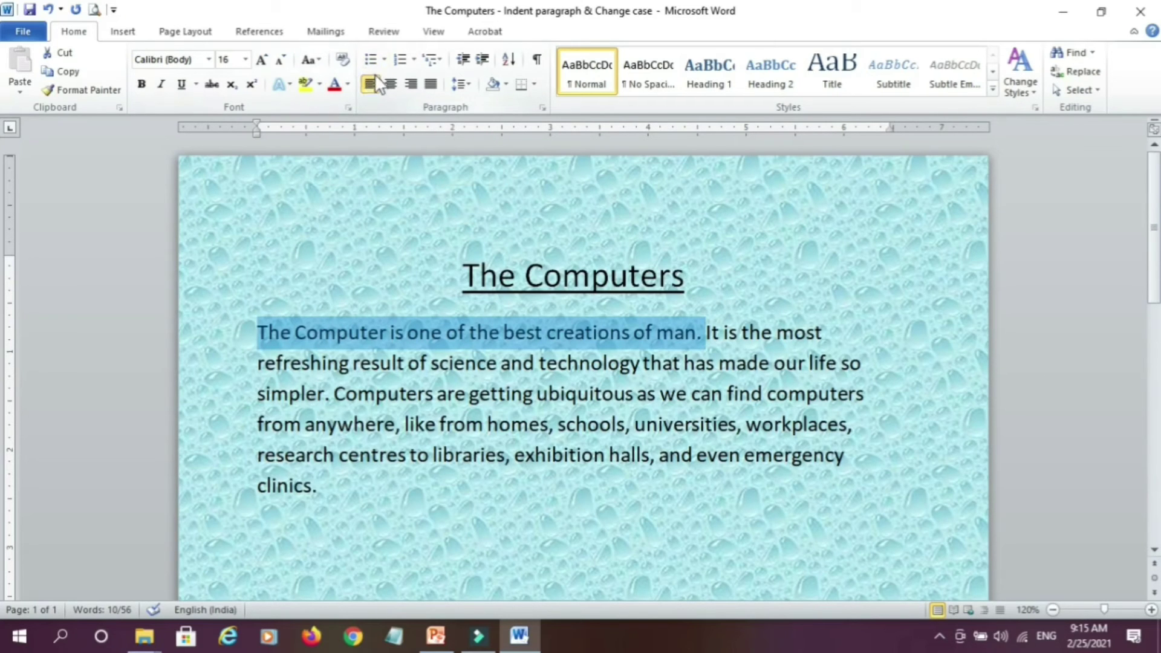
Change the selected first sentence to lowercase and then to UPPERCASE
{"action": "left_click", "coordinate": [318, 57]}
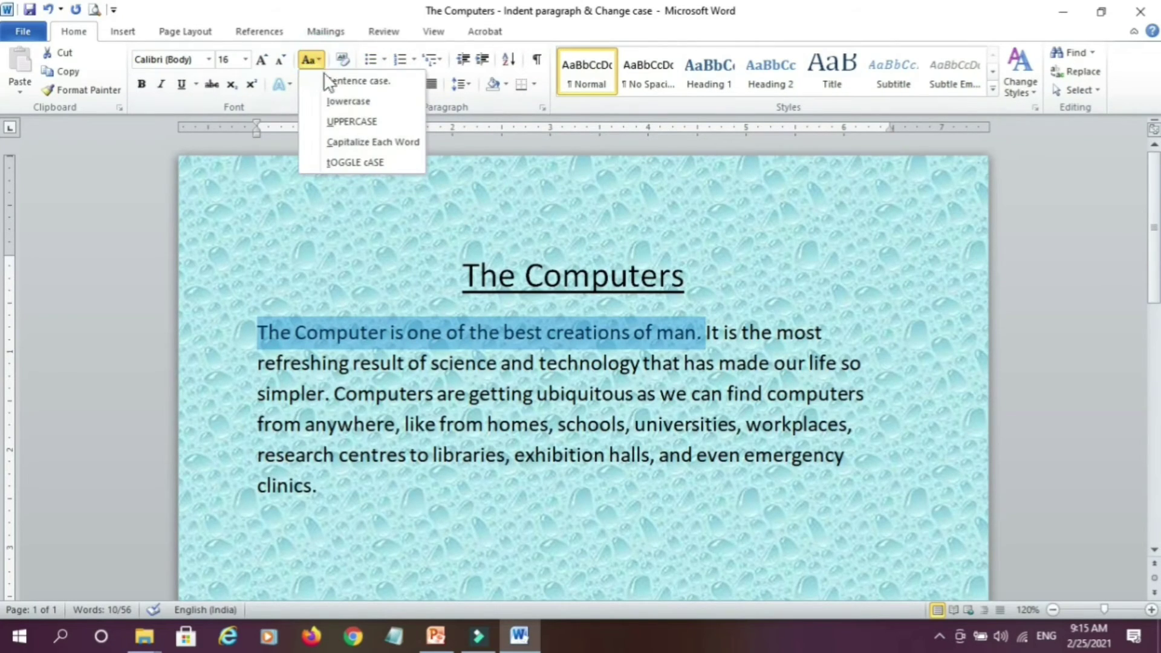
{"action": "left_click", "coordinate": [340, 102]}
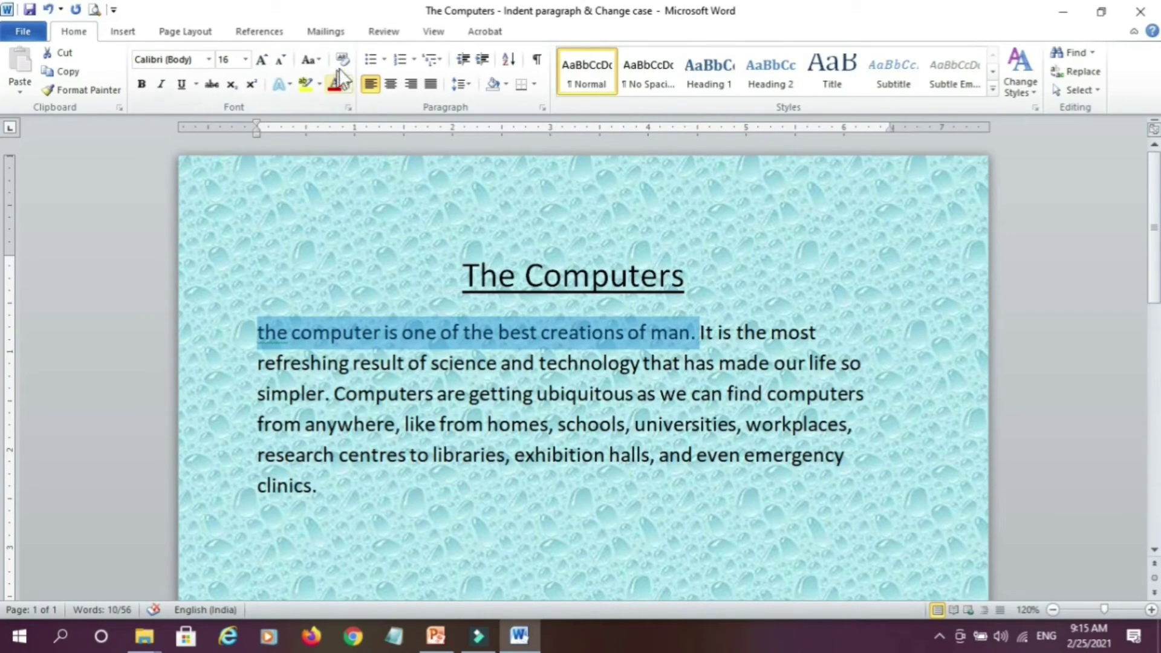
{"action": "left_click", "coordinate": [314, 59]}
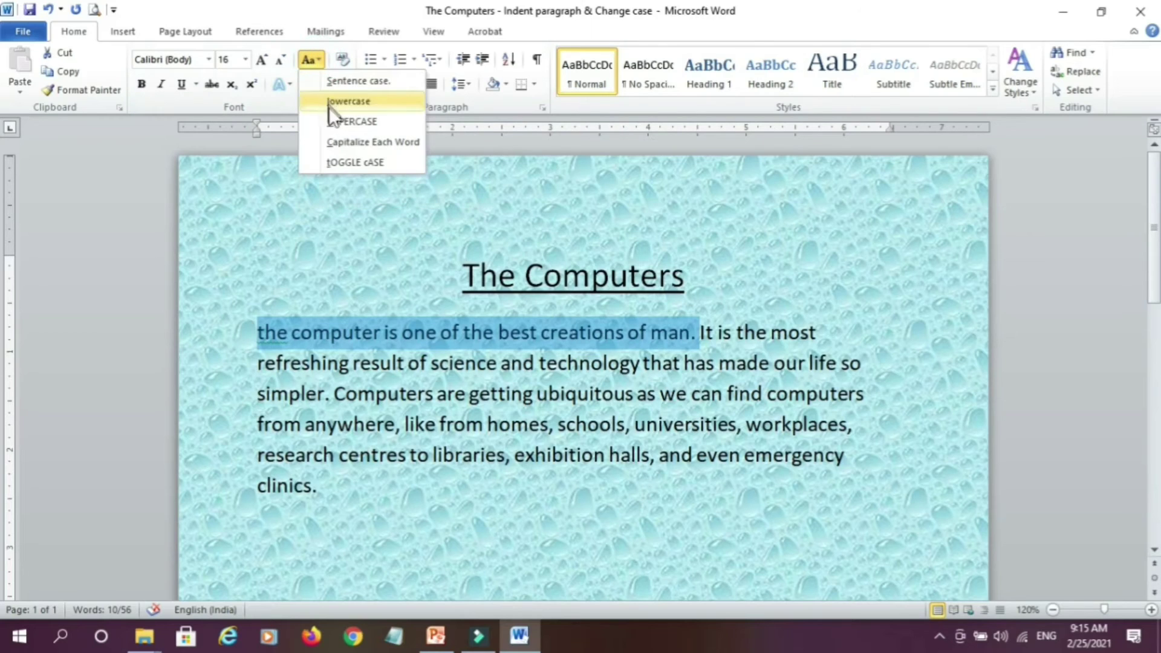
{"action": "left_click", "coordinate": [336, 121]}
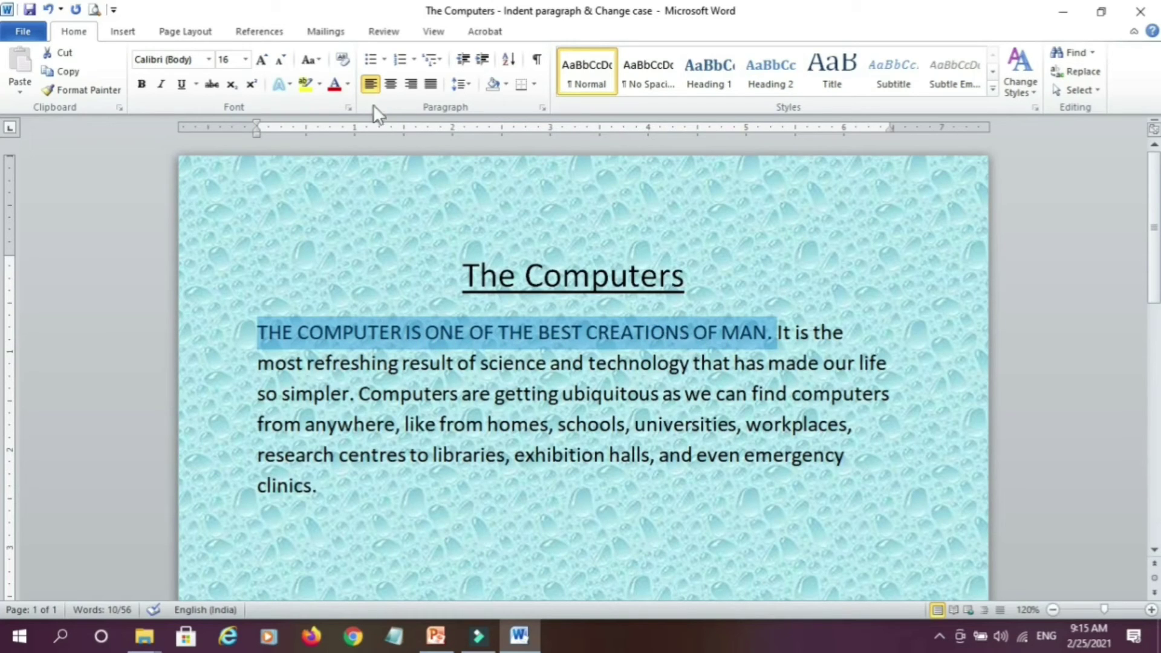
Change the selected first sentence to Capitalize Each Word and then to tOGGLE cASE
{"action": "left_click", "coordinate": [315, 60]}
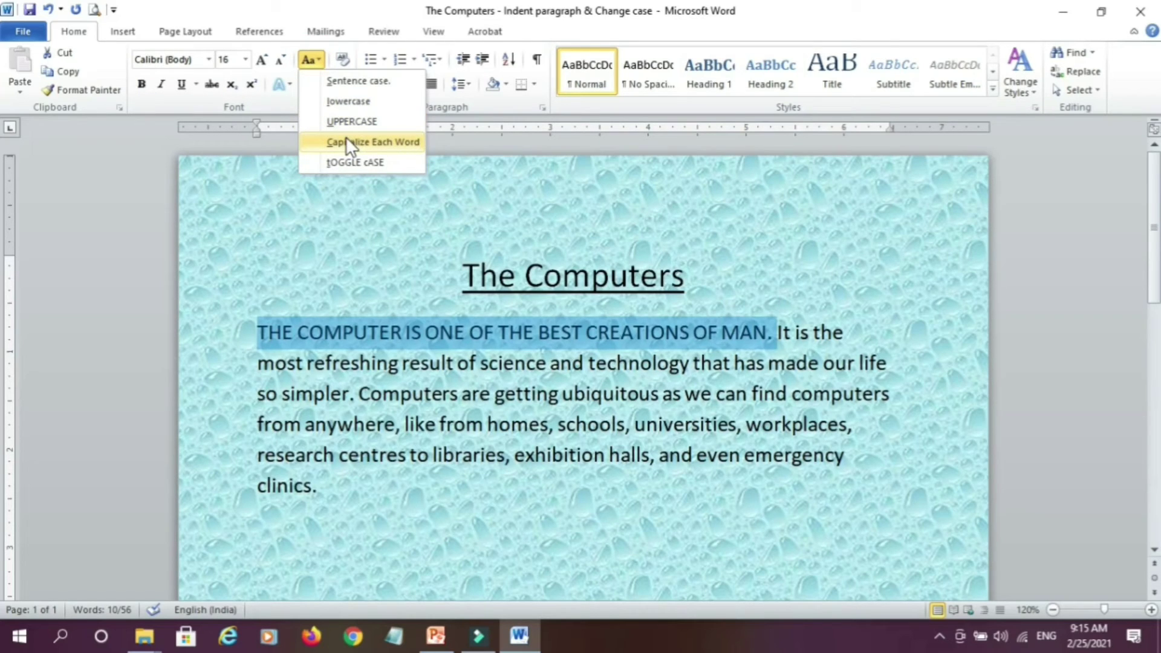
{"action": "left_click", "coordinate": [346, 140]}
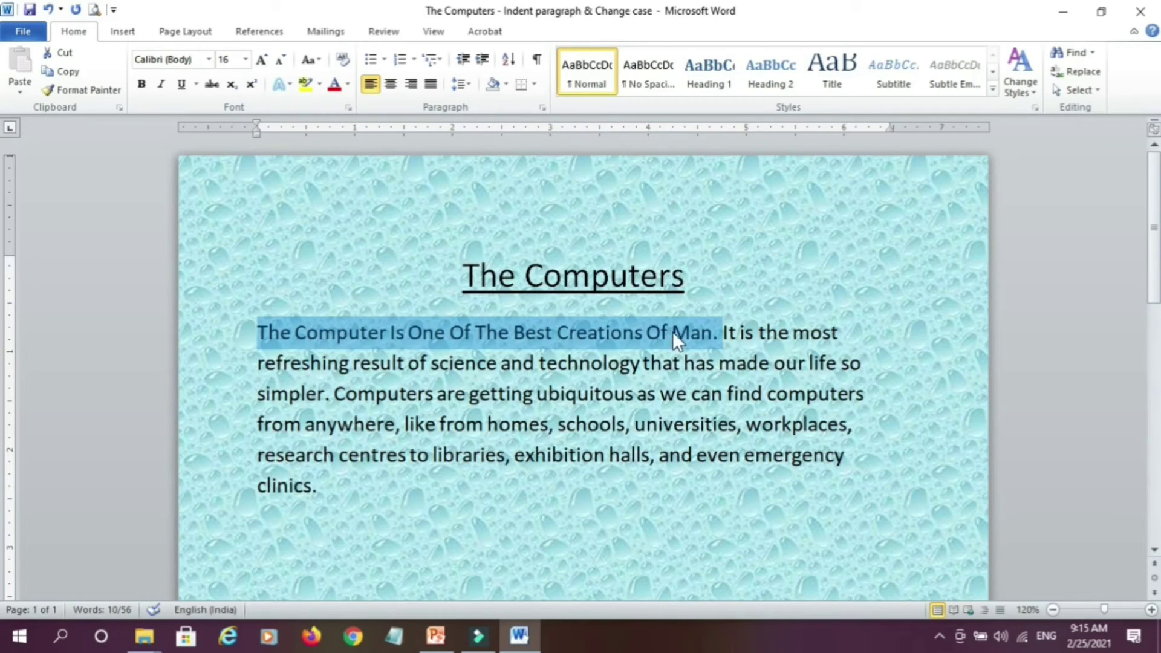
{"action": "left_click", "coordinate": [320, 58]}
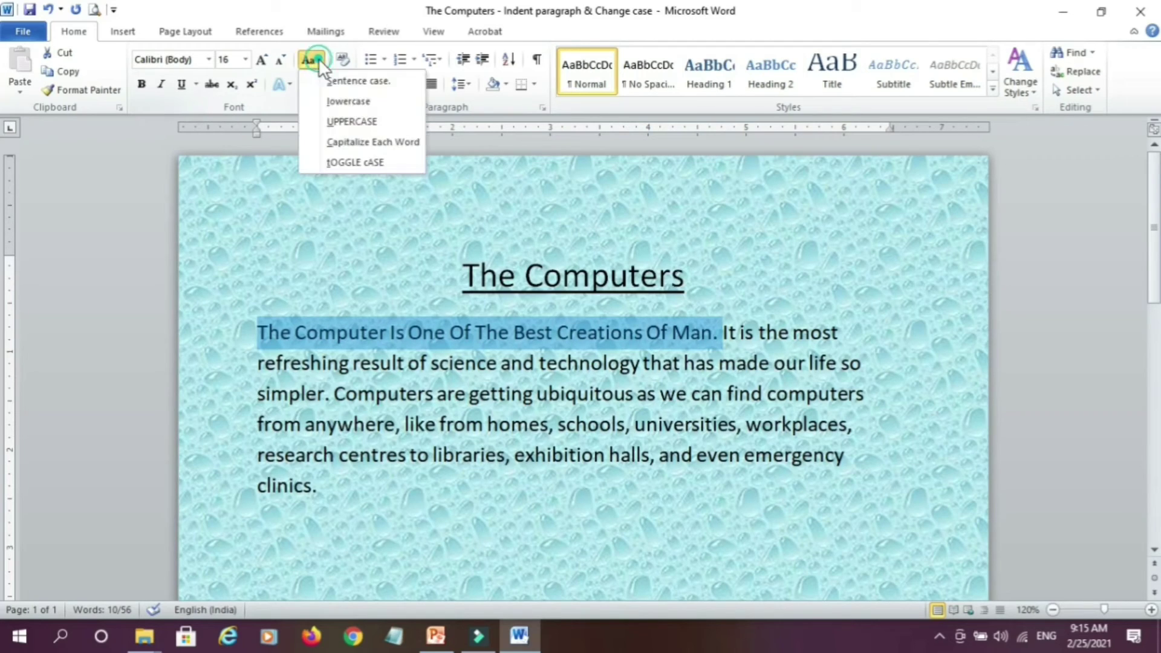
{"action": "left_click", "coordinate": [339, 162]}
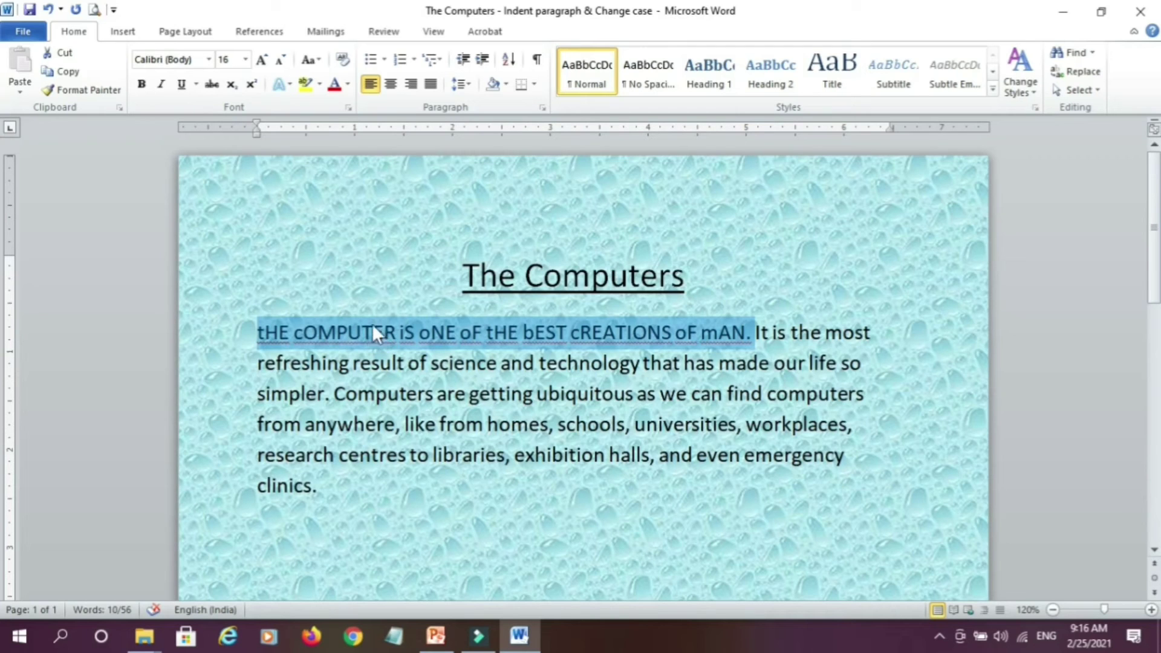
Return the selected first sentence to Sentence case and deselect it
{"action": "left_click", "coordinate": [318, 59]}
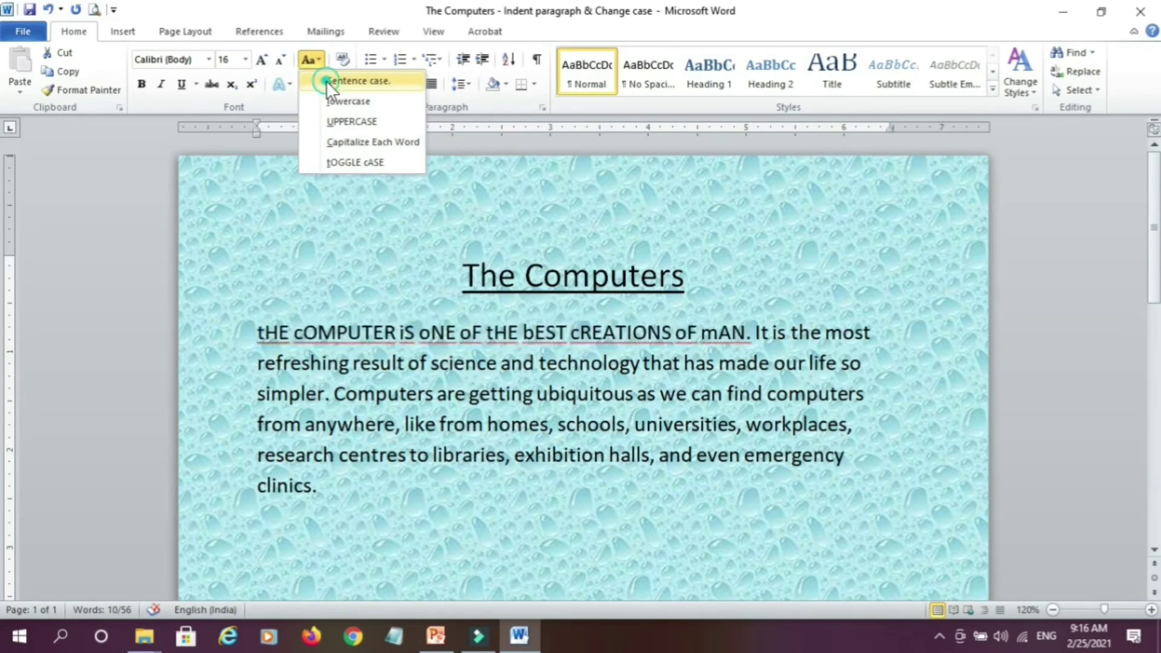
{"action": "left_click", "coordinate": [325, 81]}
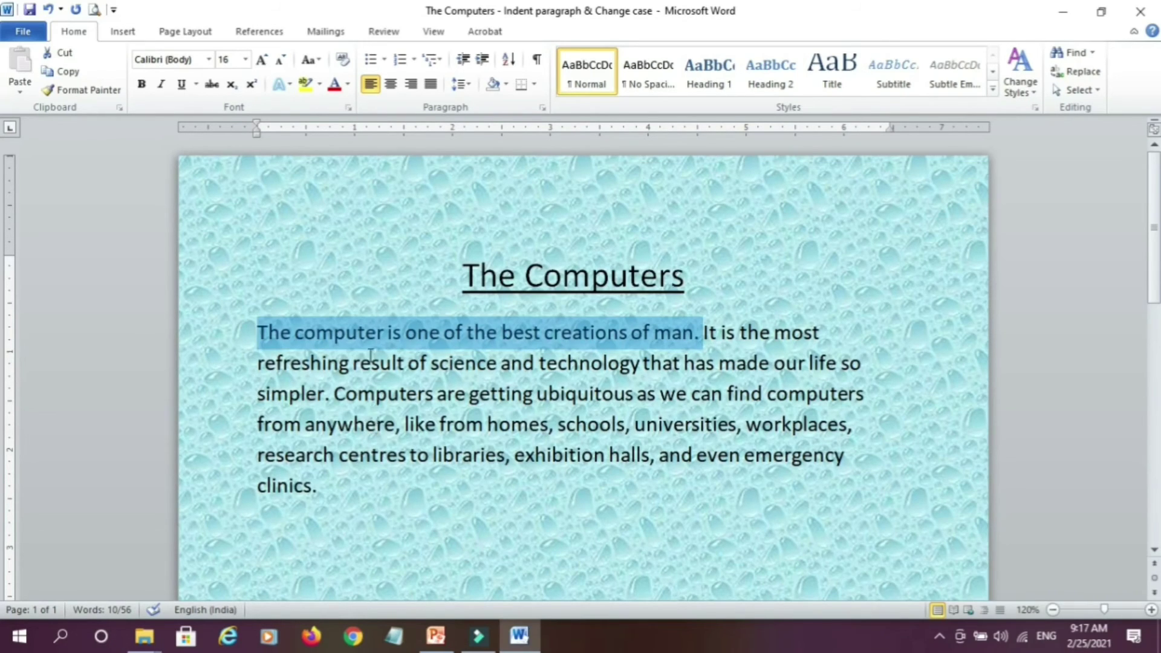
{"action": "left_click", "coordinate": [349, 238]}
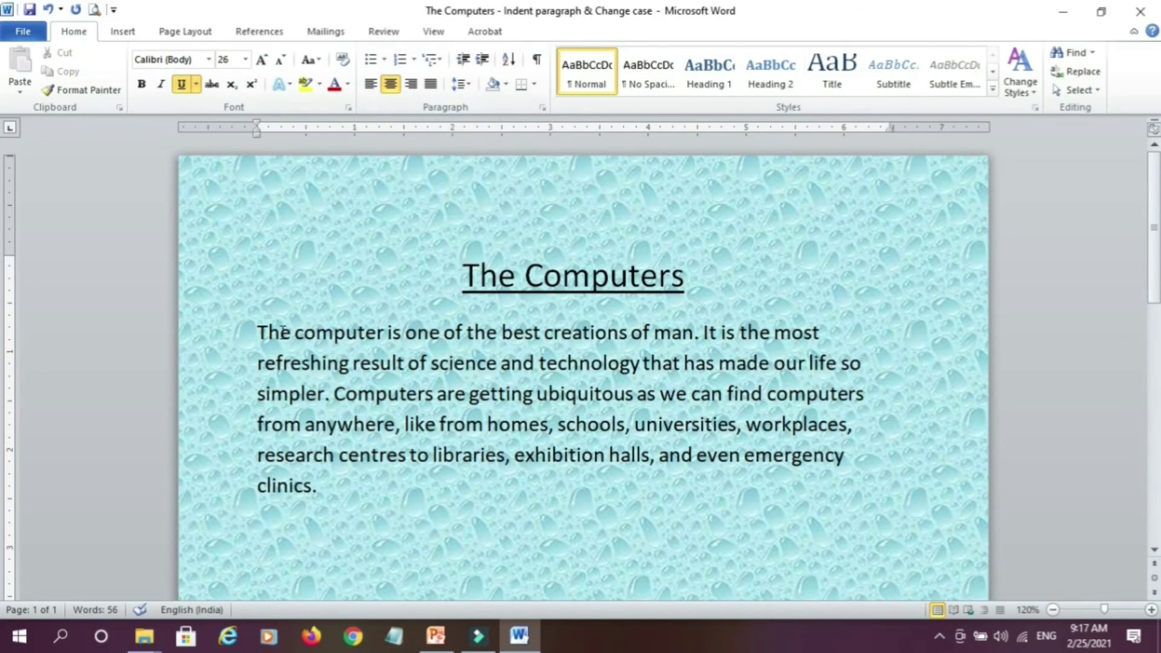
Set the line spacing of the body paragraph below the title to 2.5
{"action": "left_click", "coordinate": [258, 334]}
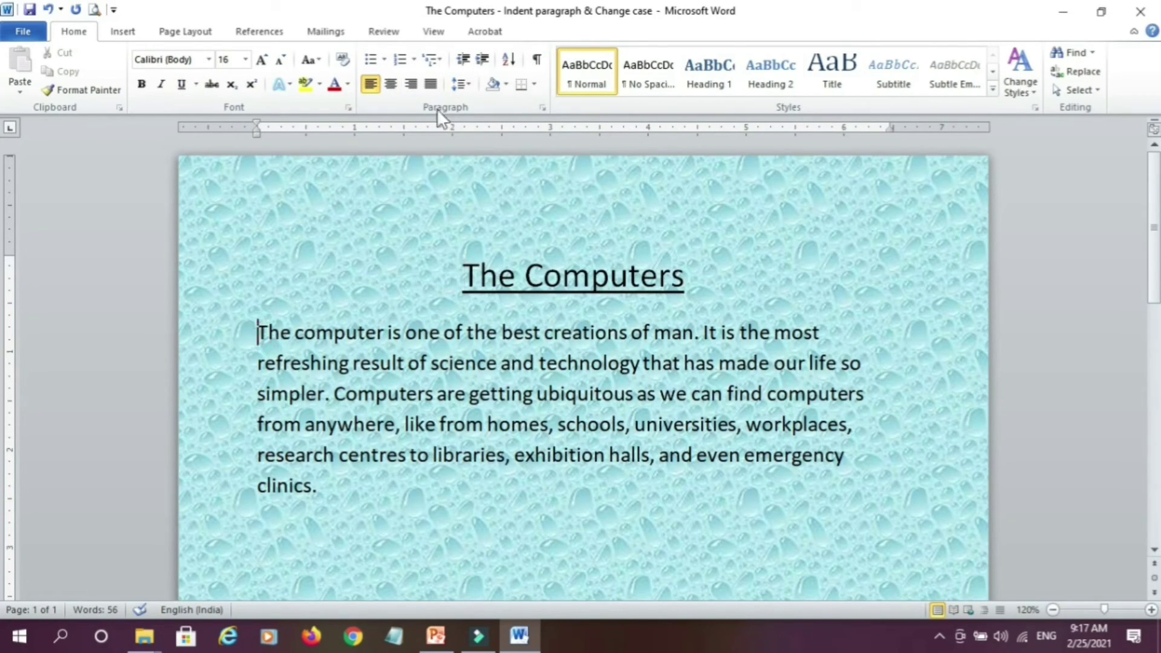
{"action": "left_click", "coordinate": [467, 84]}
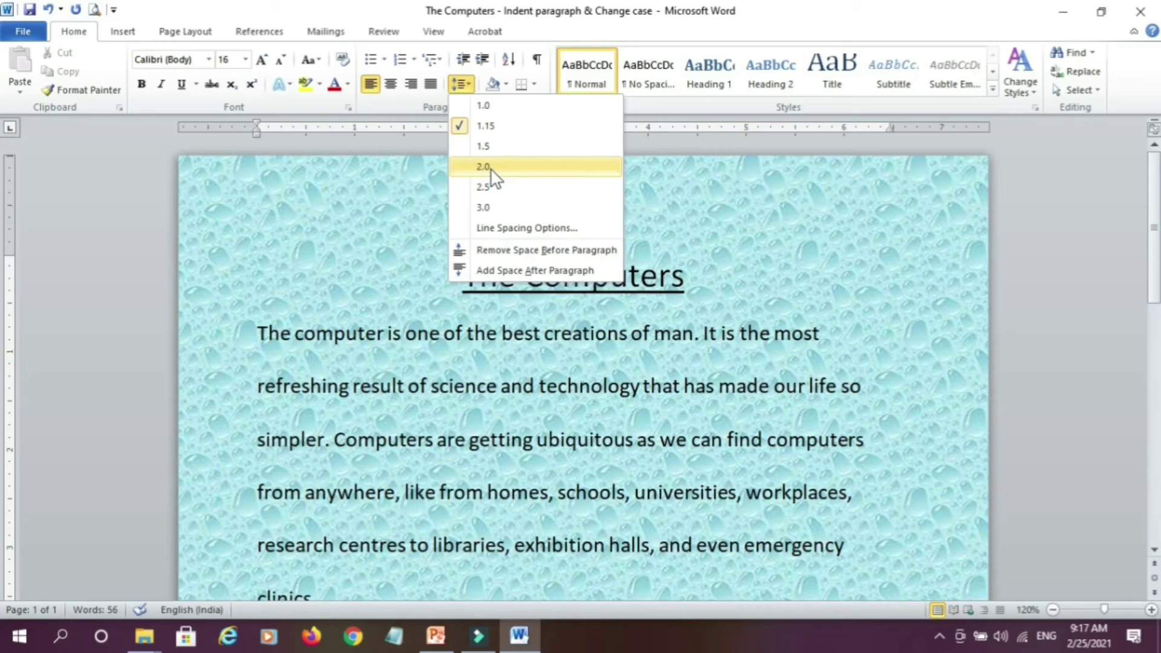
{"action": "key", "text": "Escape"}
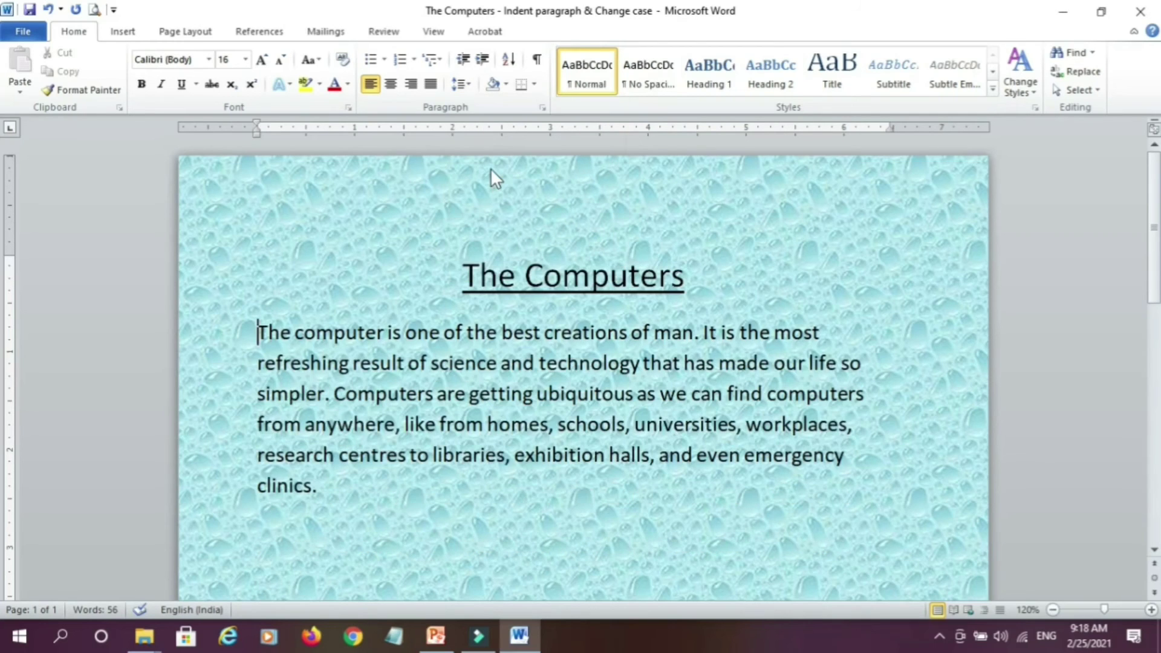
{"action": "left_click", "coordinate": [469, 84]}
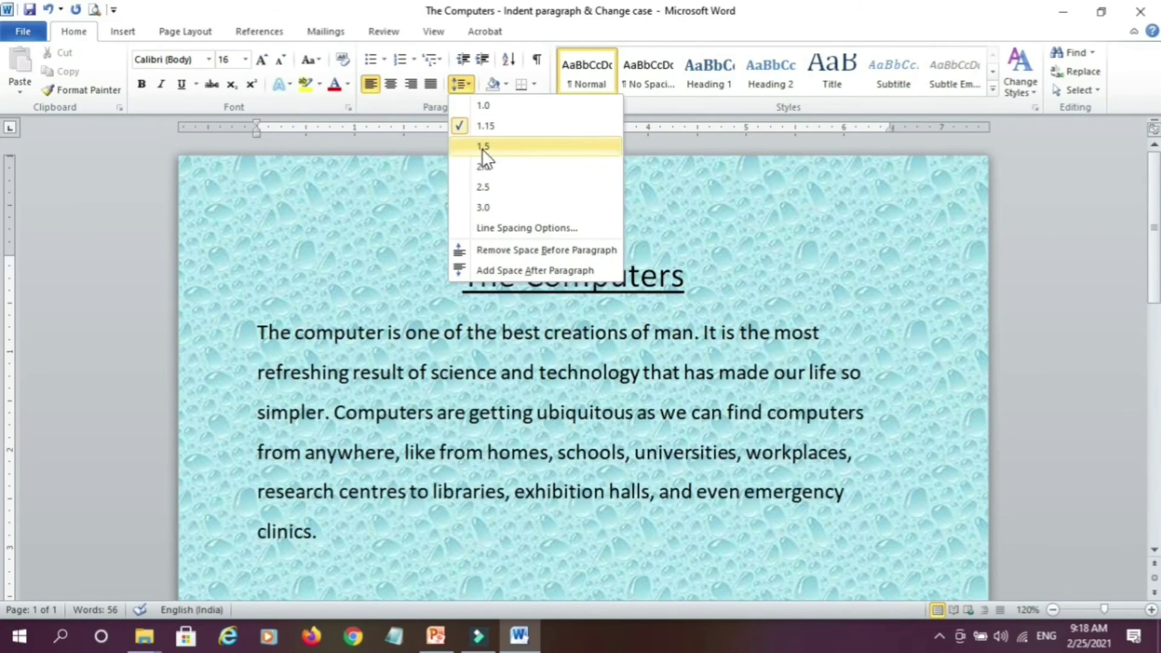
{"action": "left_click", "coordinate": [482, 184]}
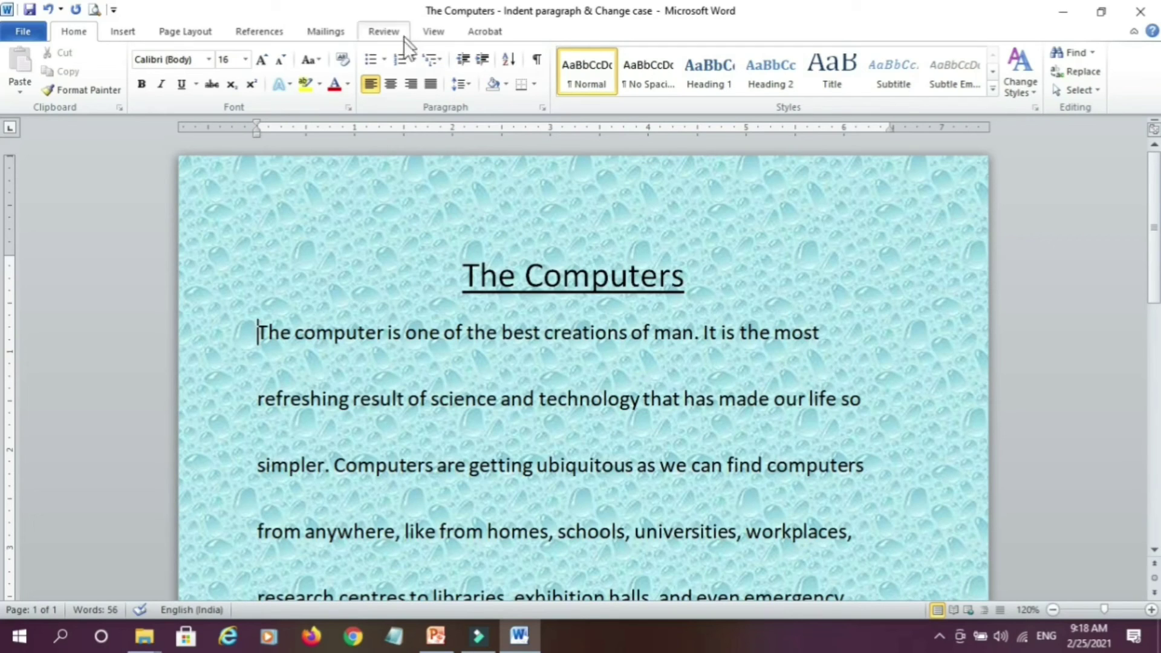
Return the body paragraph's line spacing to 1.15
{"action": "left_click", "coordinate": [466, 83]}
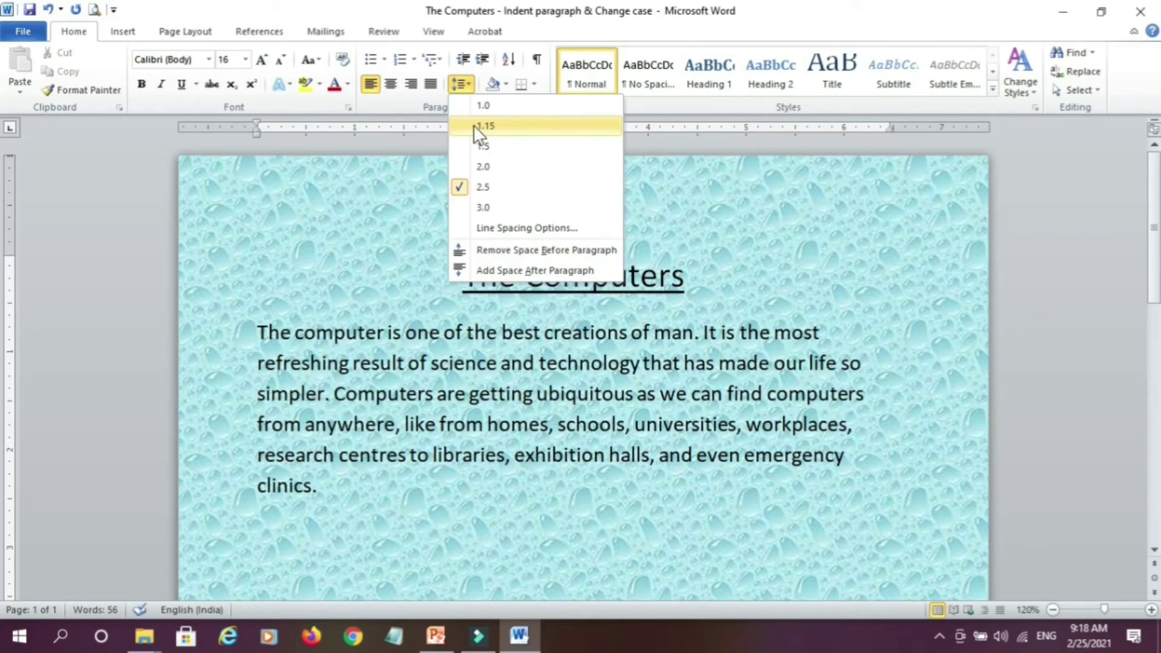
{"action": "left_click", "coordinate": [474, 125]}
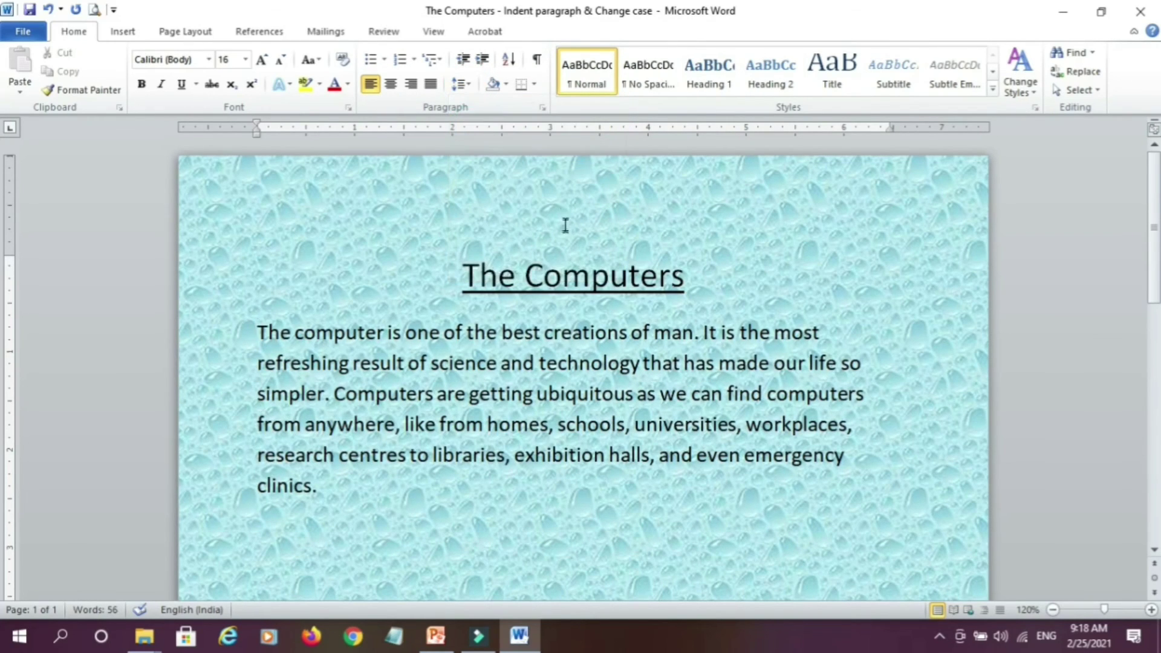